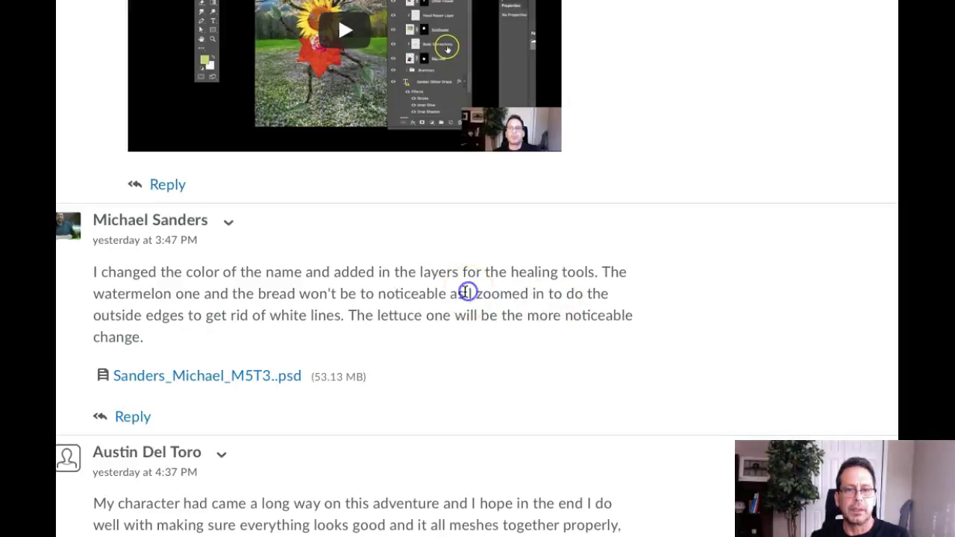
Leave the Canvas discussion post and show all open windows side by side
key(ctrl+Up)
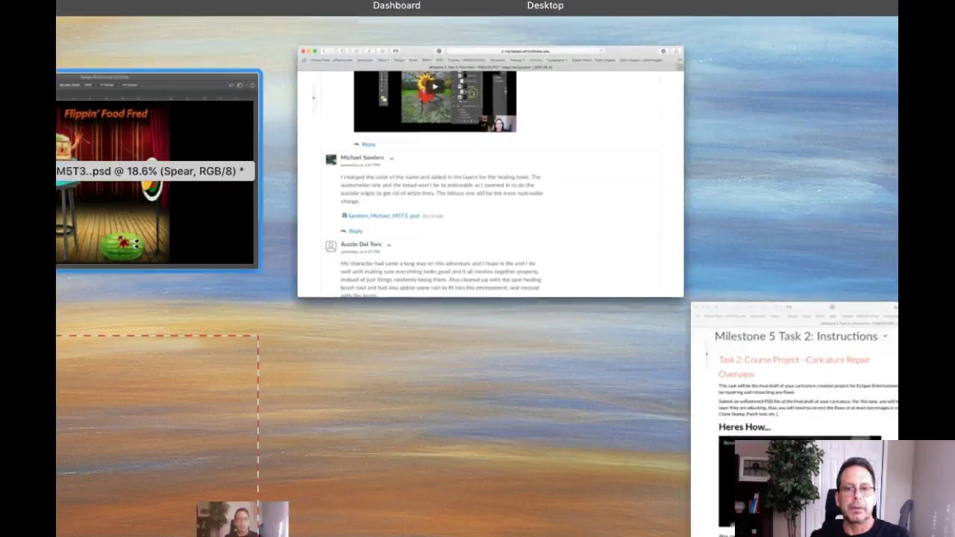
Bring the Flippin' Food Fred PSD to the front and scroll through its layer stack
click(202, 211)
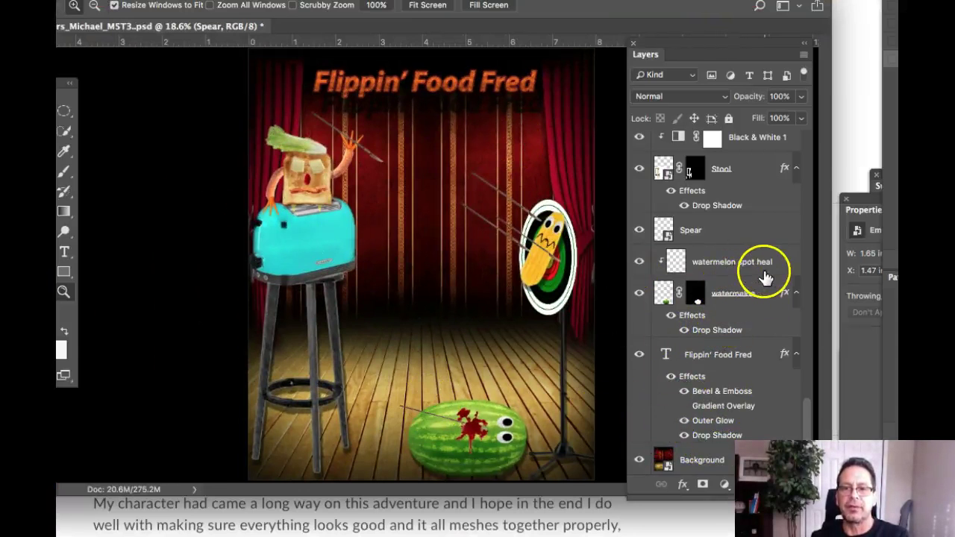
scroll(764, 294, up, 3)
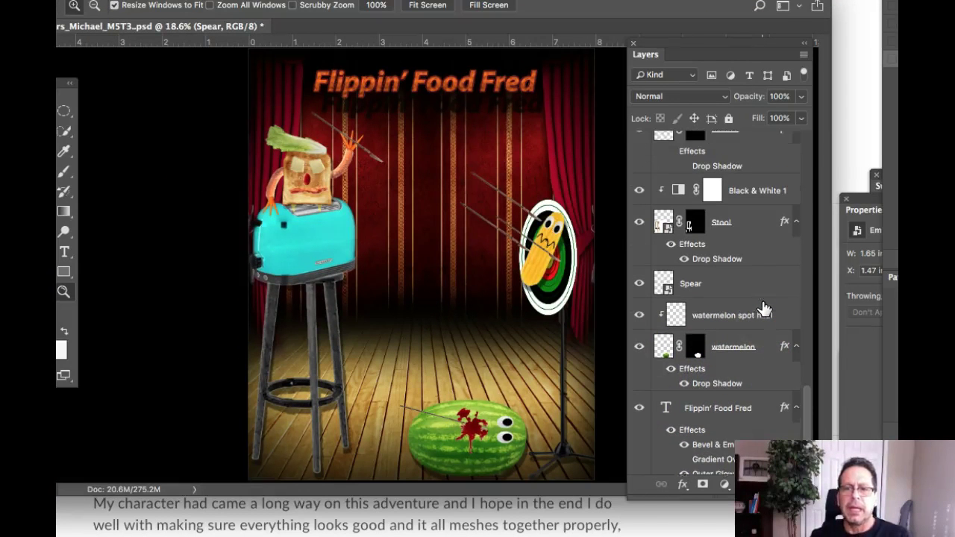
scroll(765, 308, up, 4)
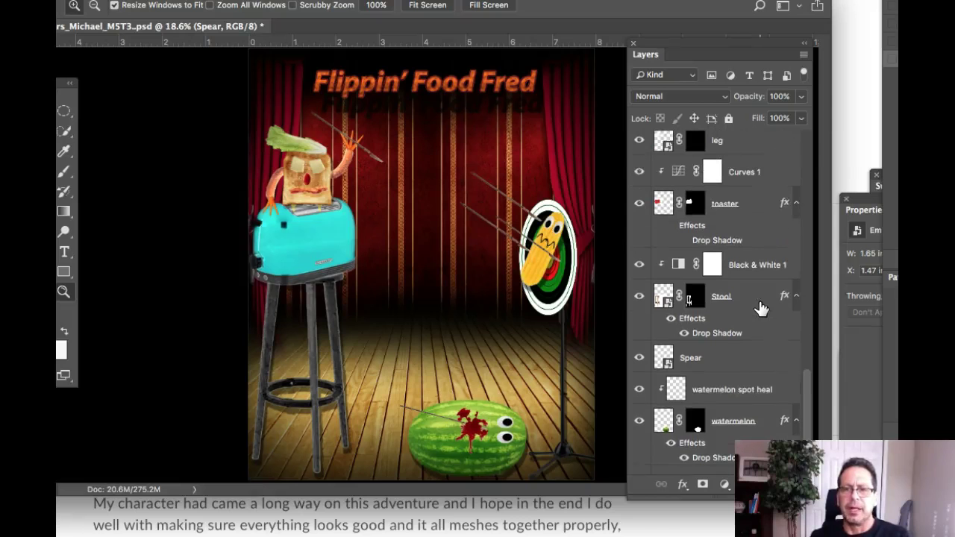
scroll(761, 308, up, 2)
scroll(721, 299, down, 8)
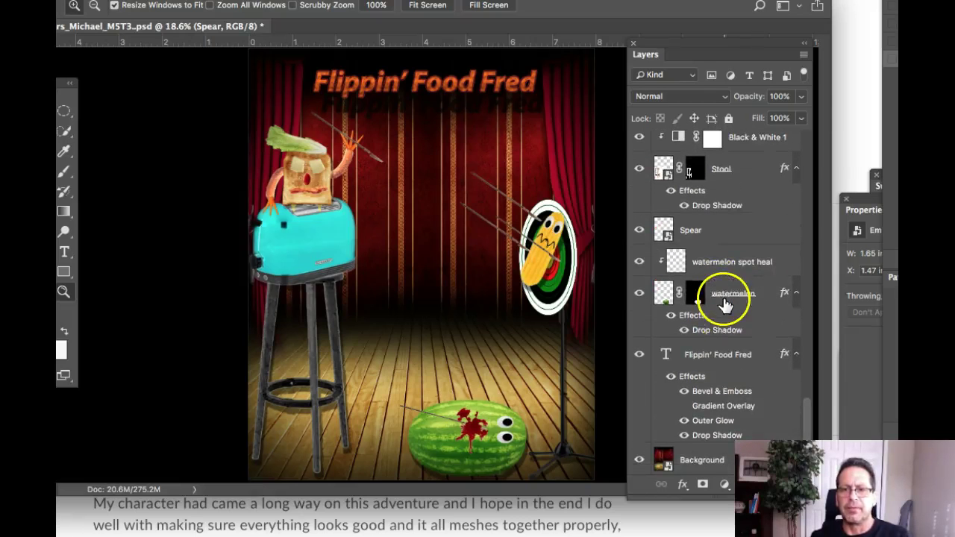
Check the reply's note in the Canvas discussion, then switch back to Photoshop
key(ctrl+Up)
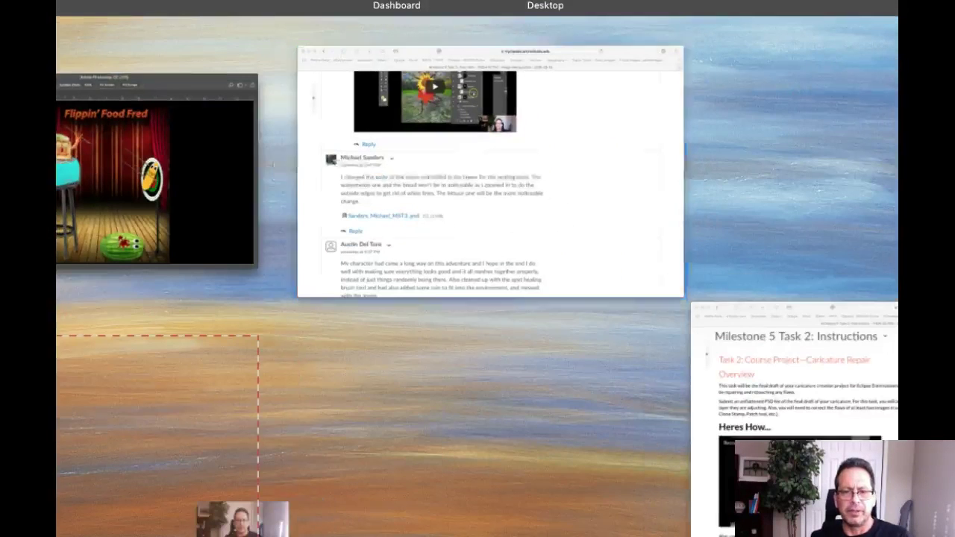
click(348, 272)
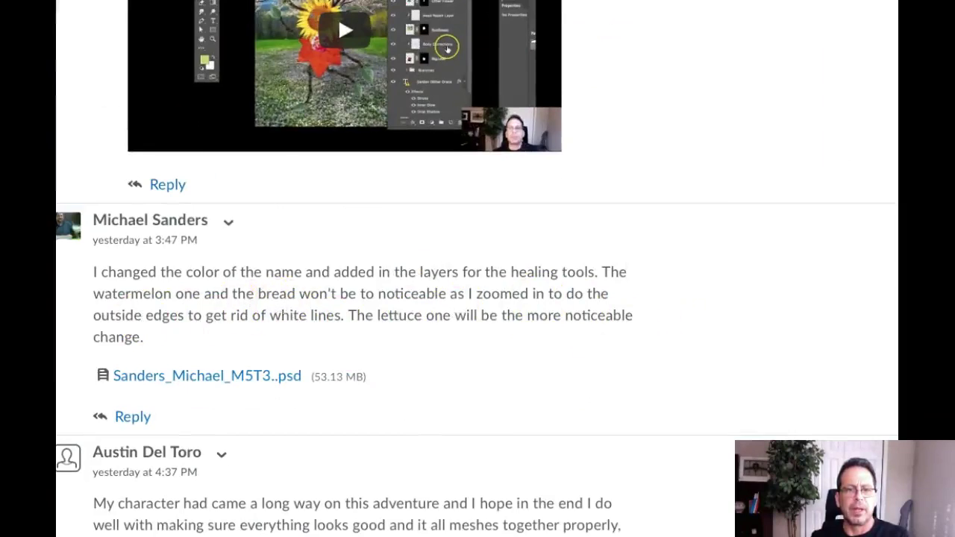
key(ctrl+Up)
Zoom in on the speared watermelon and compare it with 'watermelon spot heal' hidden and shown
click(149, 160)
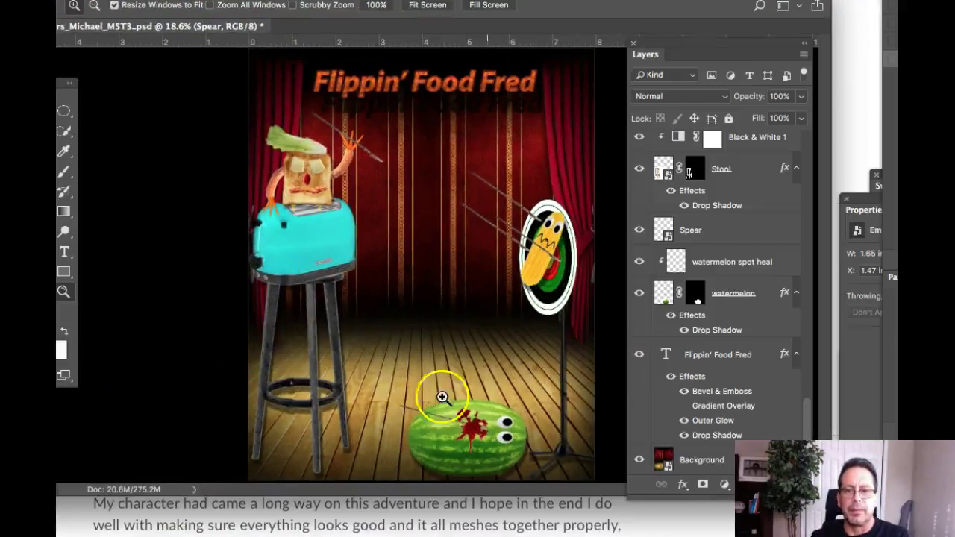
drag(377, 381, 537, 482)
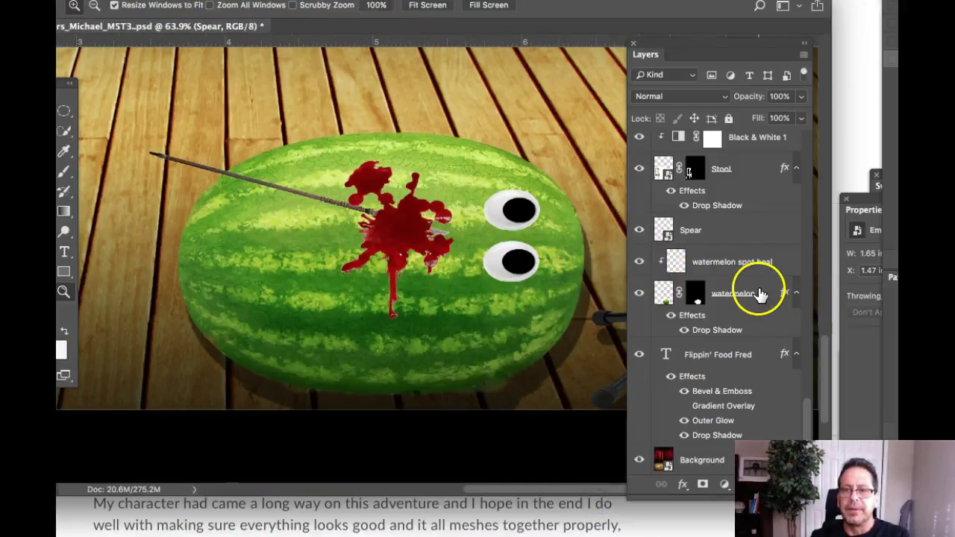
click(639, 262)
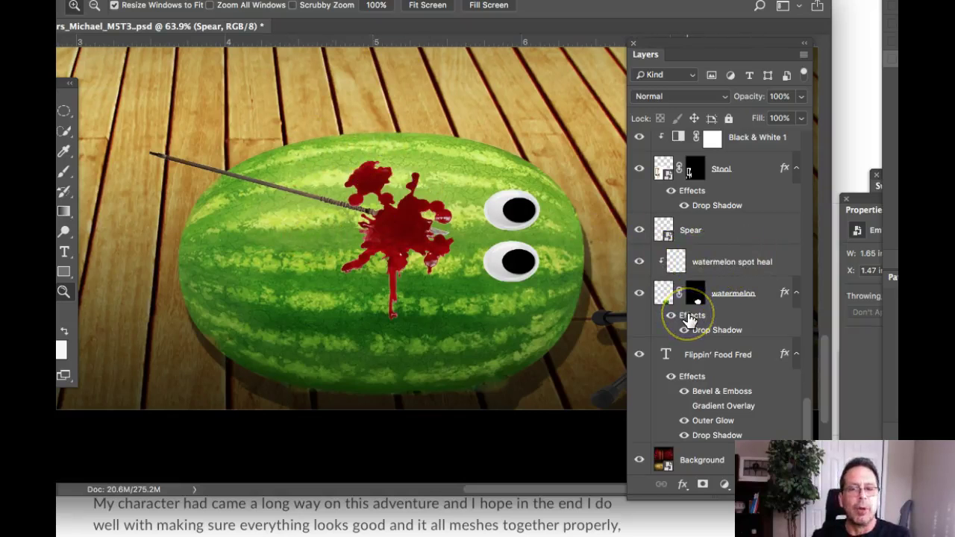
click(639, 262)
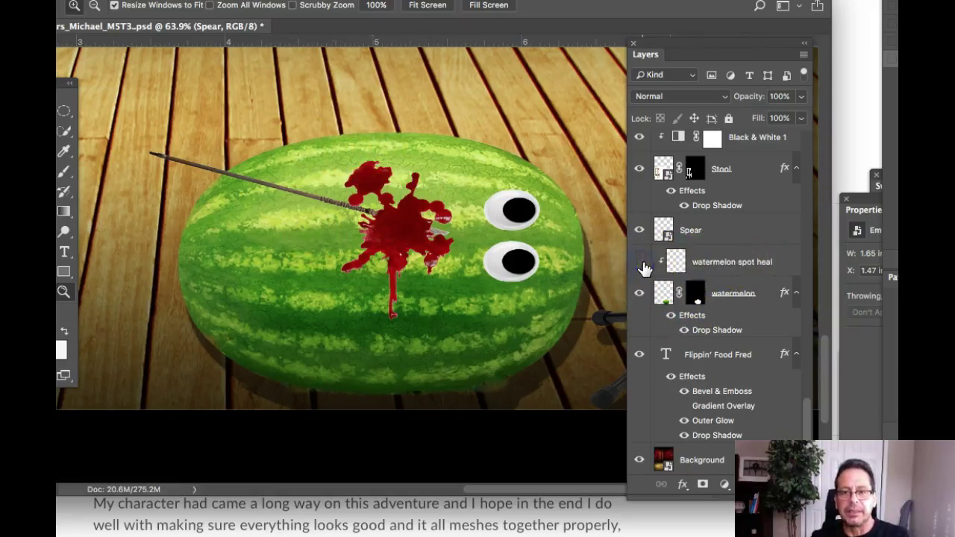
click(652, 263)
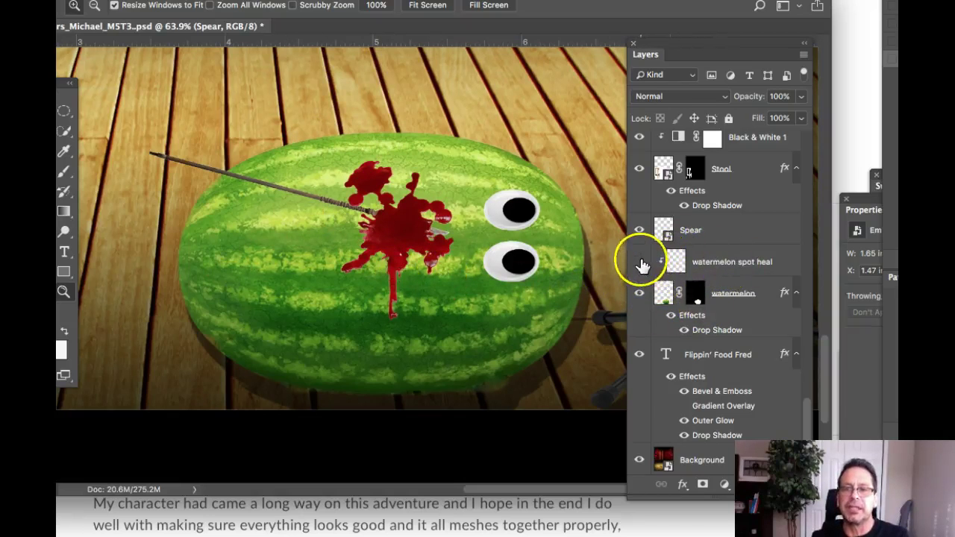
Scroll the Layers panel up to the 'healing brush toast' layer clipped to Toast
scroll(722, 309, up, 2)
scroll(722, 310, up, 1)
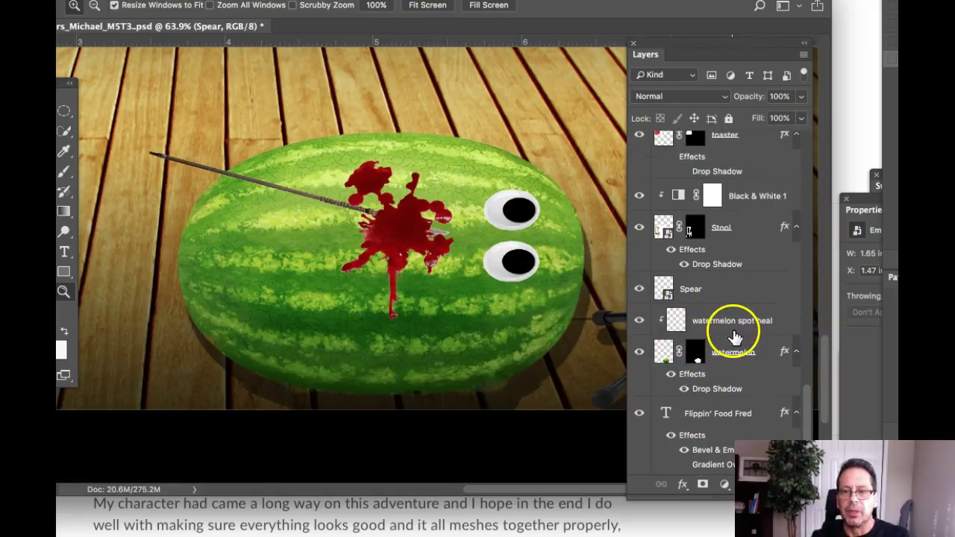
scroll(746, 351, up, 2)
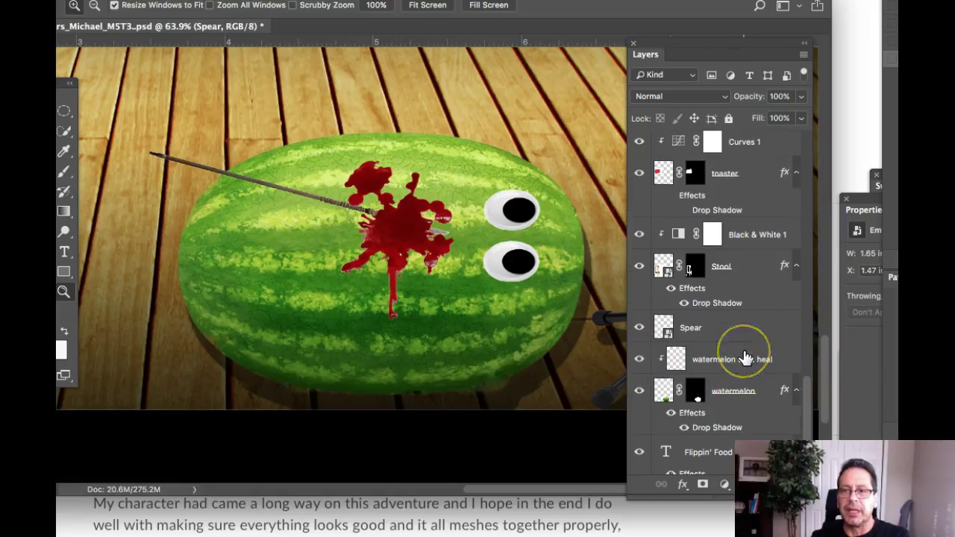
scroll(746, 358, up, 6)
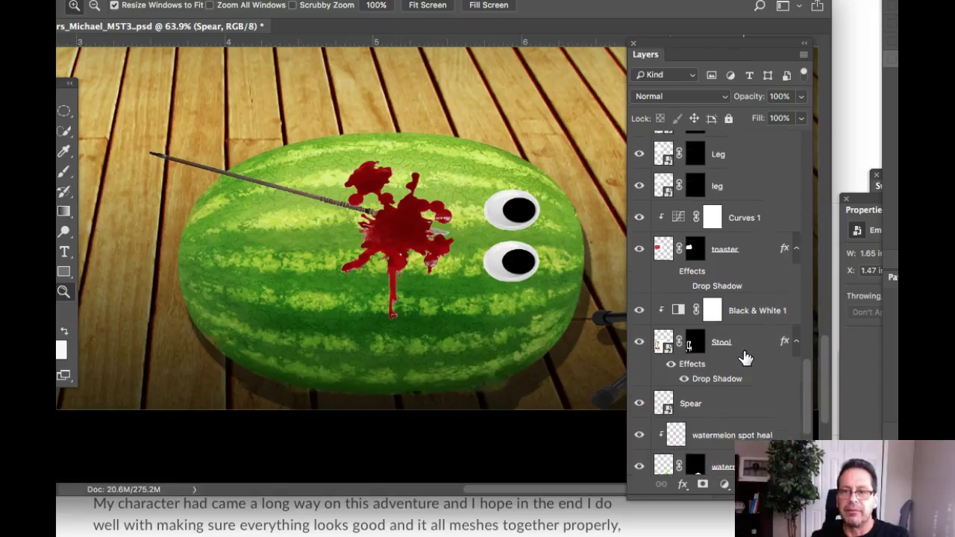
scroll(746, 358, up, 7)
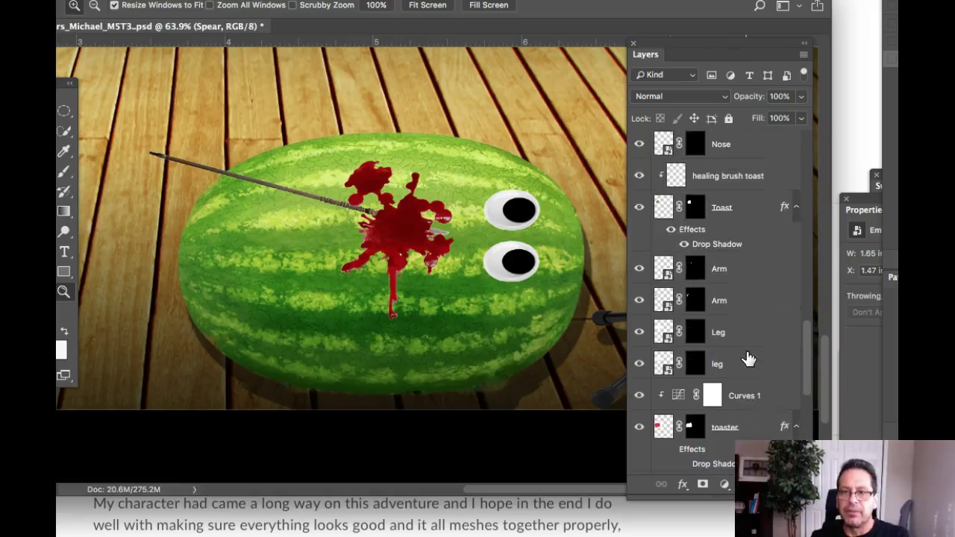
scroll(749, 359, up, 2)
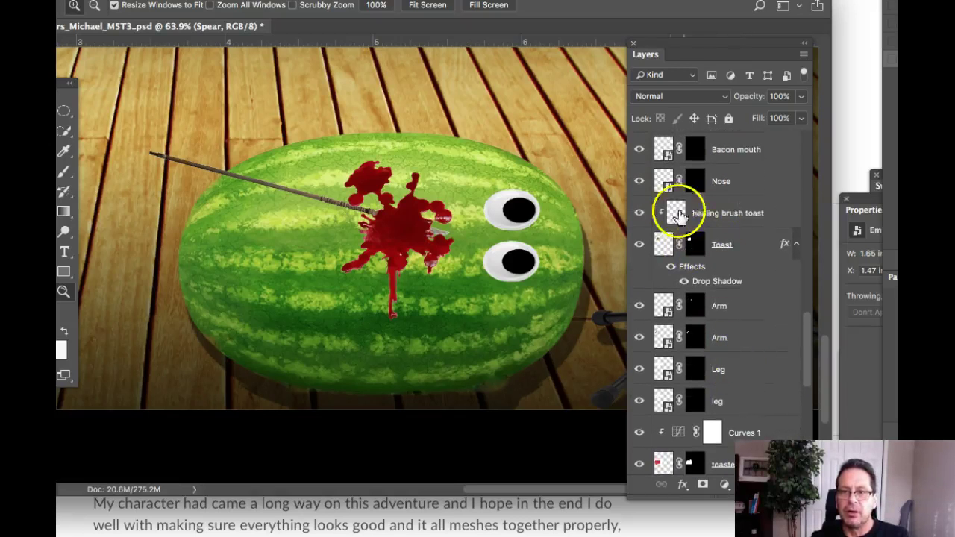
Zoom in on the stool and toast character, view the top layers, then Fit on Screen
click(448, 253)
scroll(448, 252, left, 10)
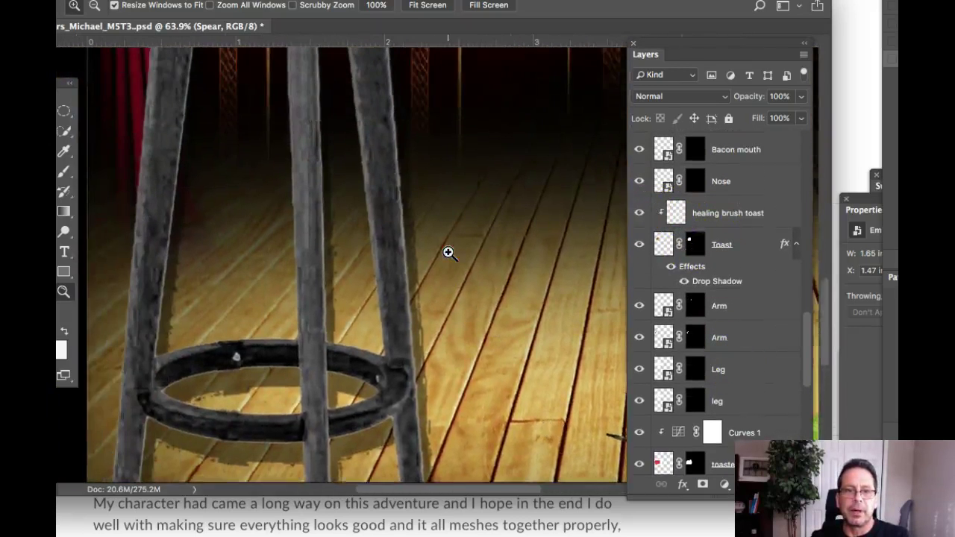
scroll(447, 252, up, 5)
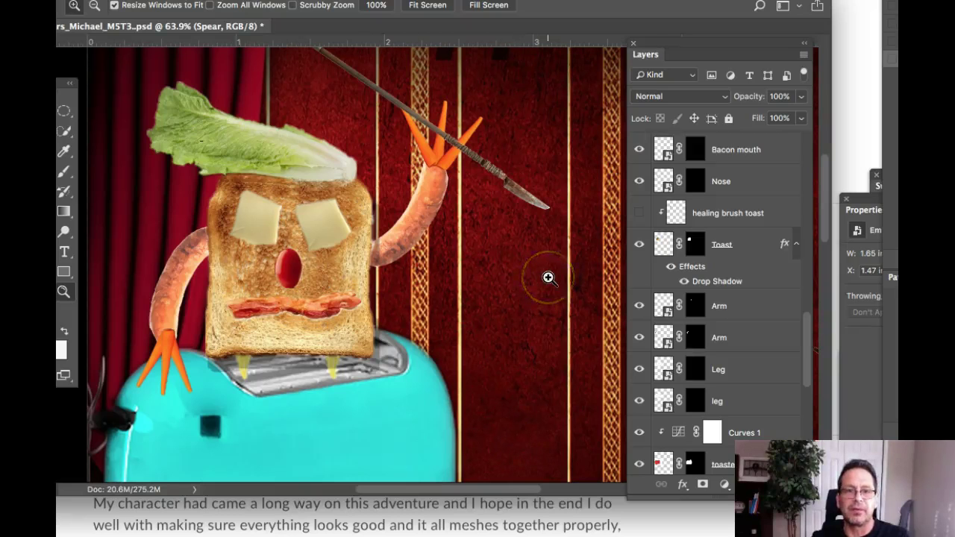
scroll(734, 215, up, 8)
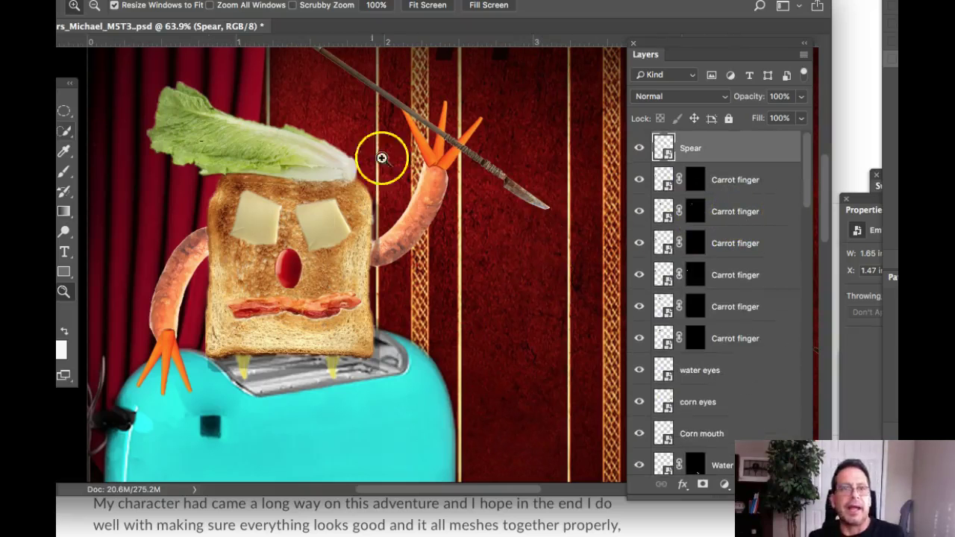
key(super+0)
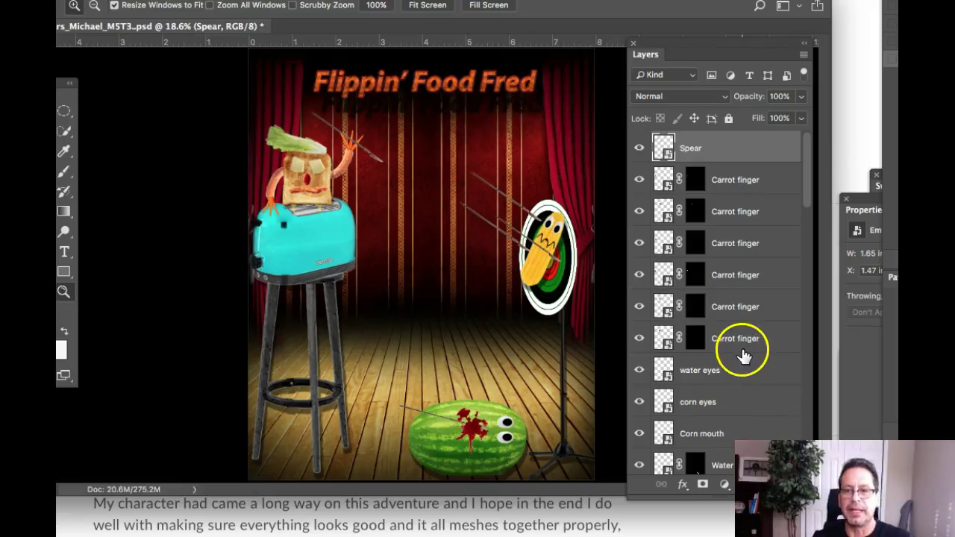
scroll(744, 356, down, 2)
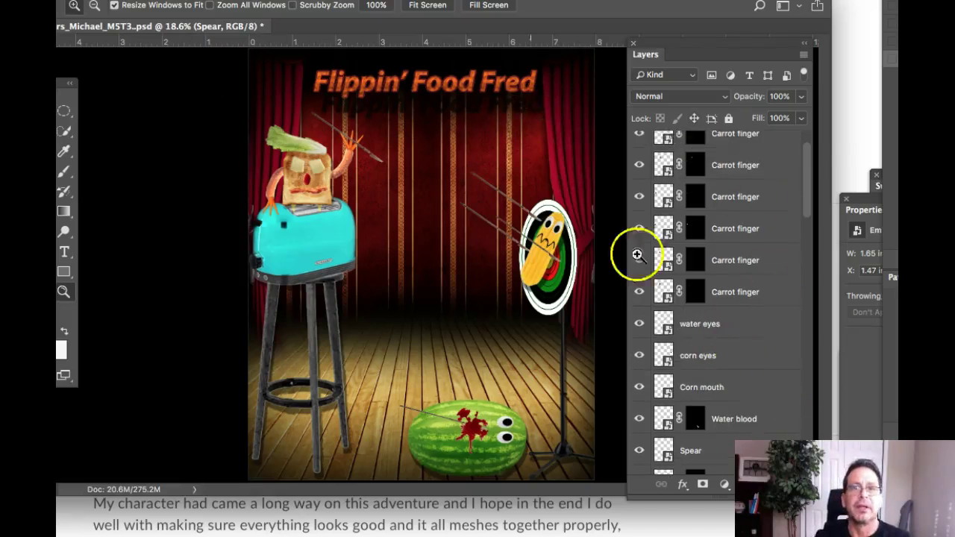
scroll(667, 290, down, 10)
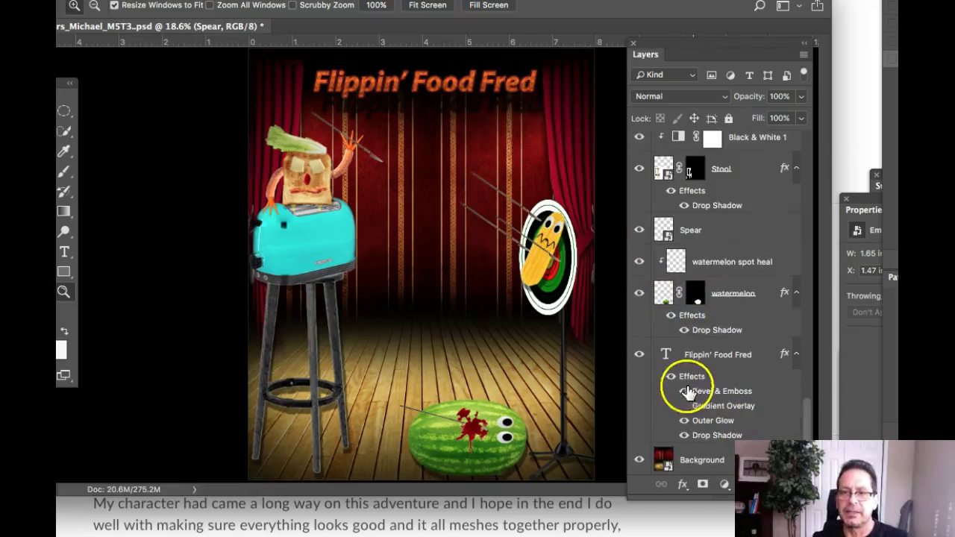
scroll(699, 375, up, 1)
scroll(761, 358, down, 1)
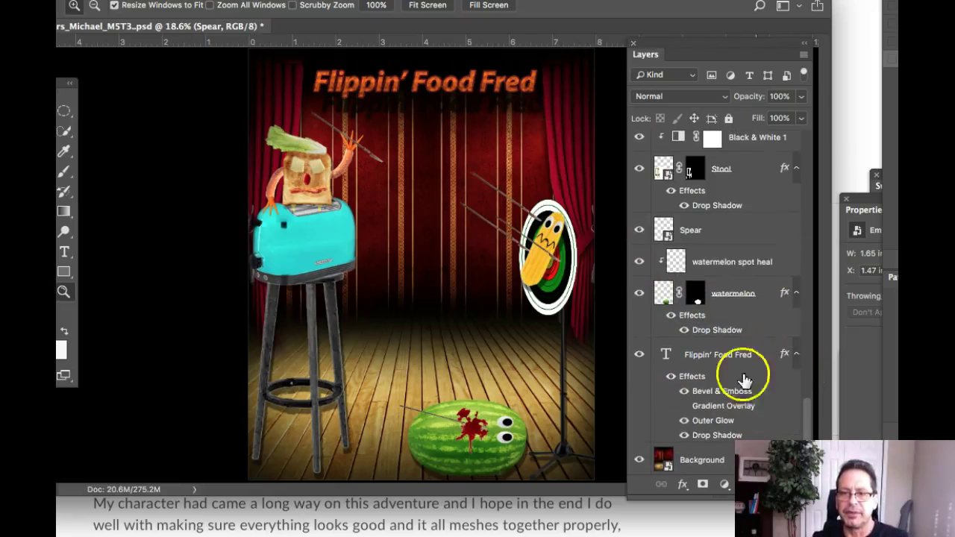
scroll(734, 422, up, 1)
scroll(742, 422, up, 10)
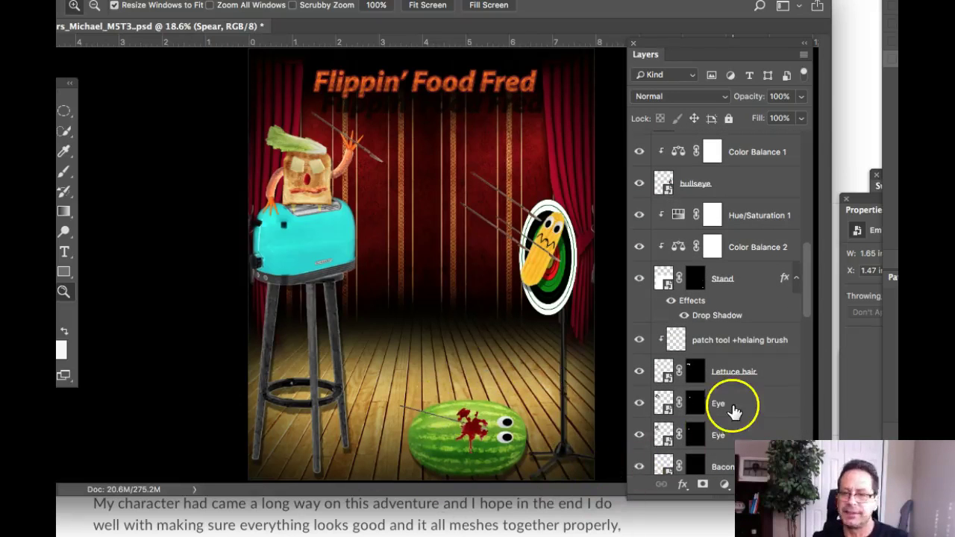
scroll(734, 406, down, 10)
scroll(720, 412, up, 12)
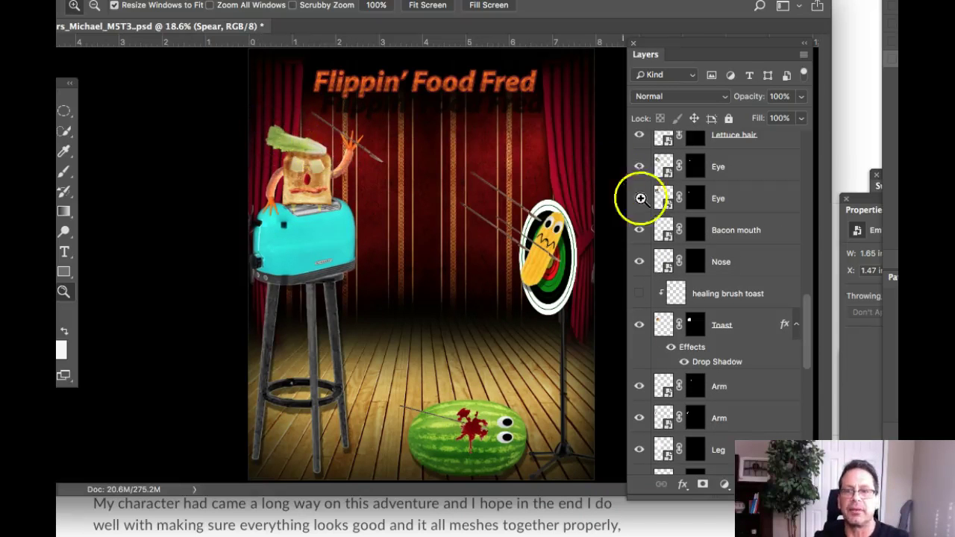
scroll(756, 272, up, 4)
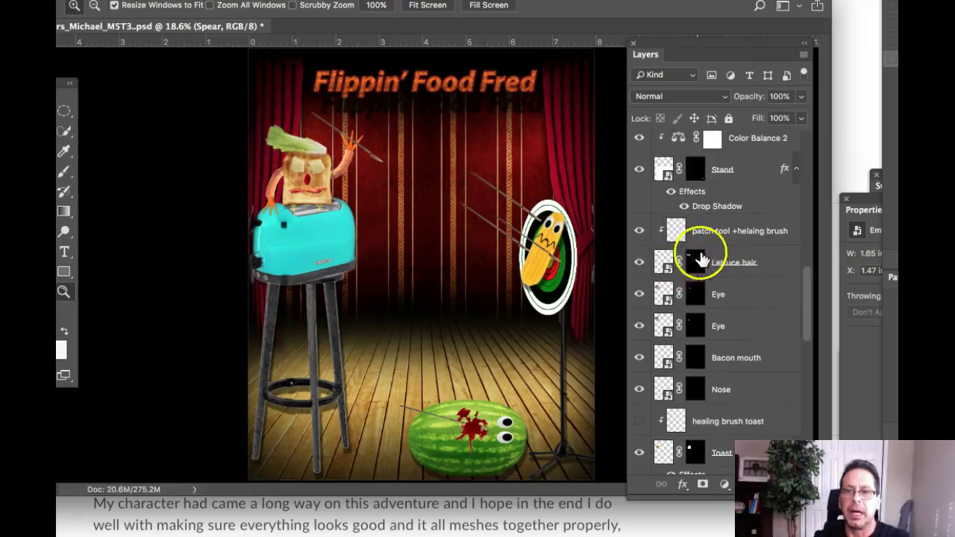
click(638, 231)
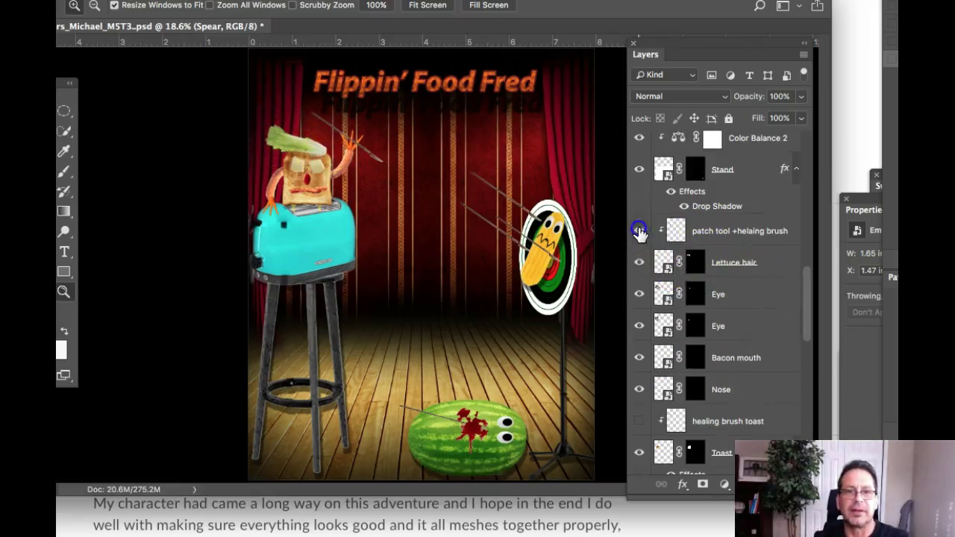
scroll(746, 303, up, 2)
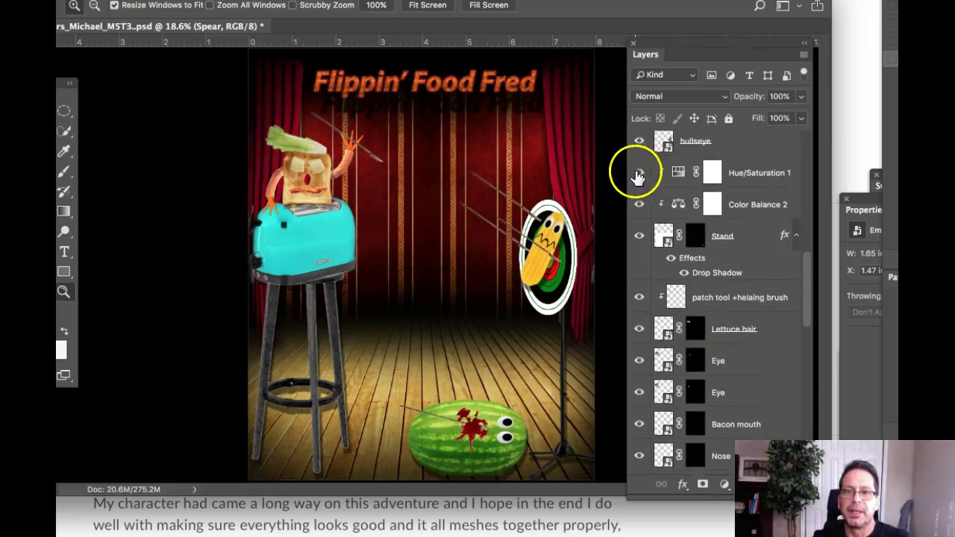
click(637, 205)
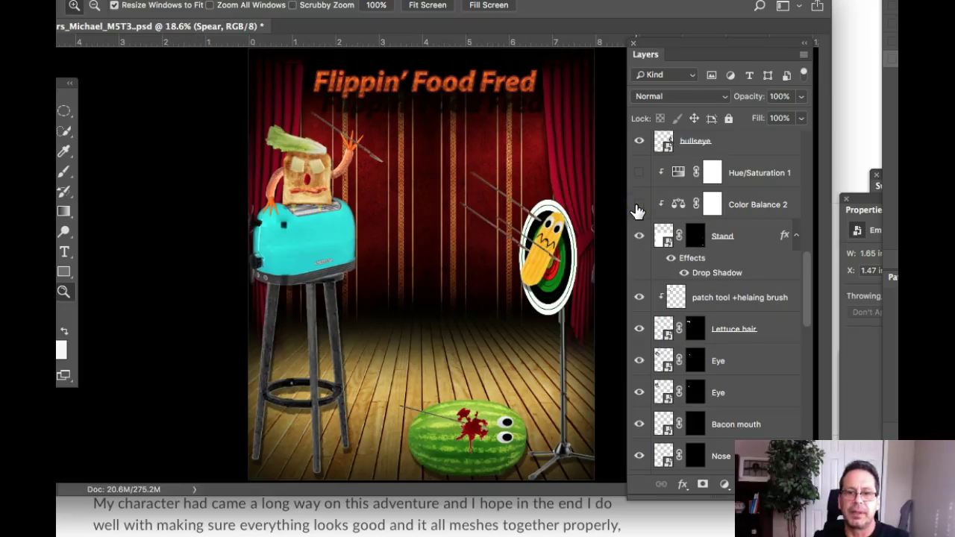
click(636, 182)
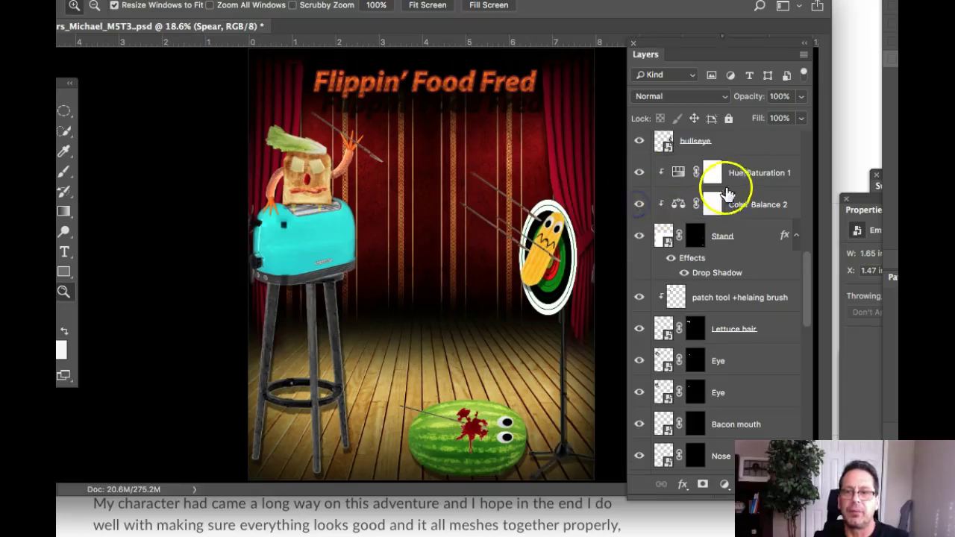
scroll(730, 247, down, 2)
scroll(729, 248, down, 5)
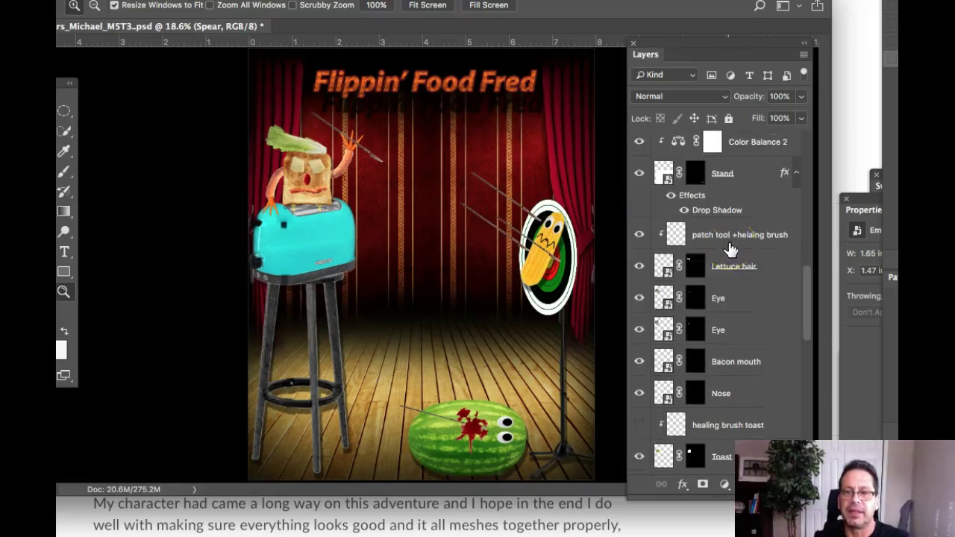
scroll(729, 248, down, 3)
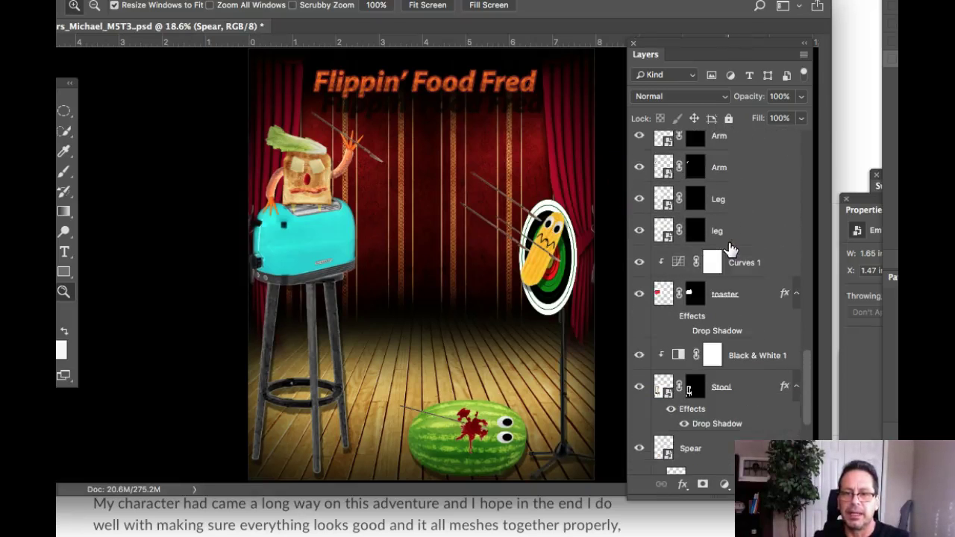
drag(730, 248, 757, 262)
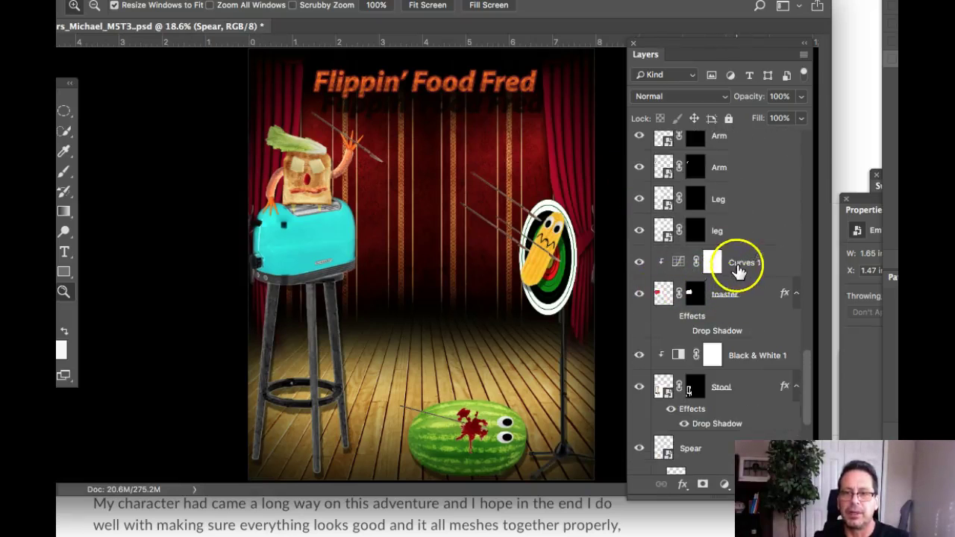
click(639, 262)
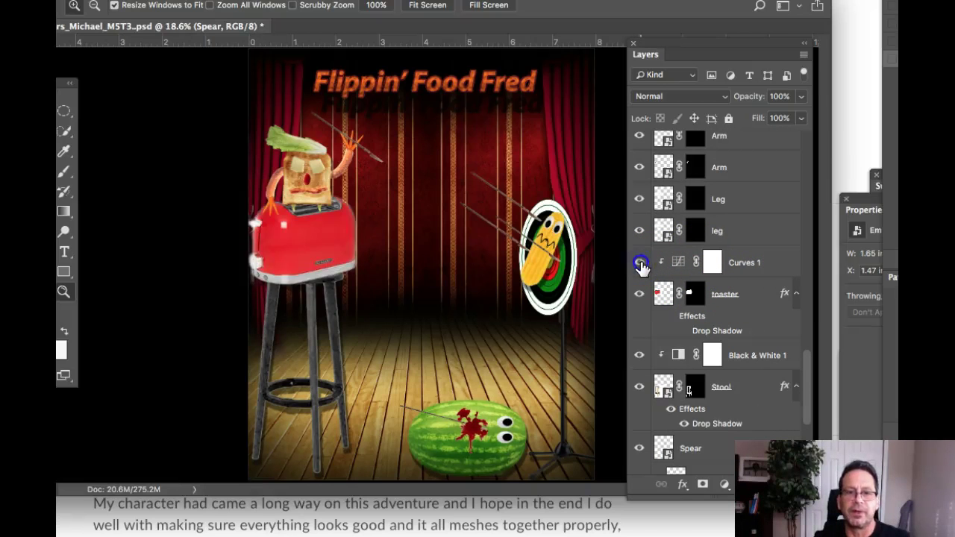
click(640, 263)
scroll(693, 309, down, 2)
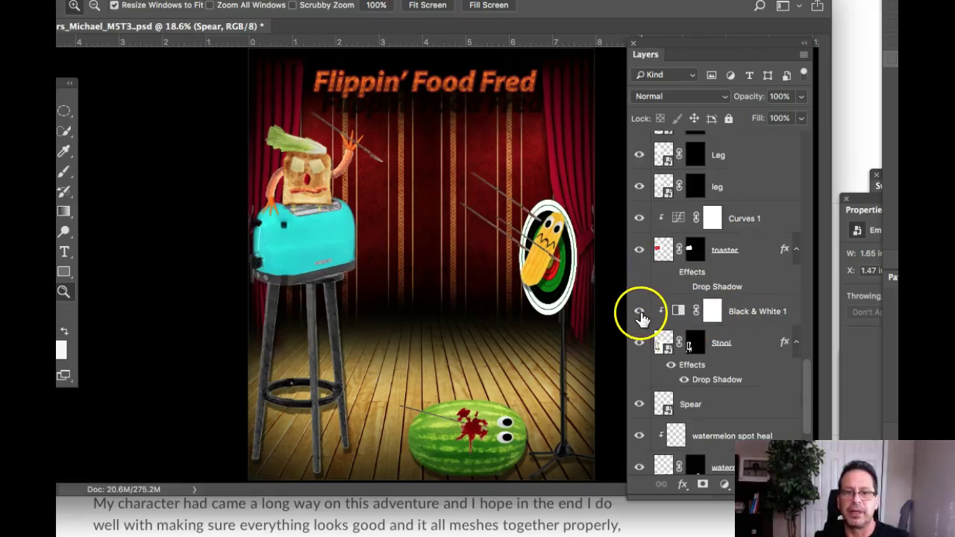
click(639, 312)
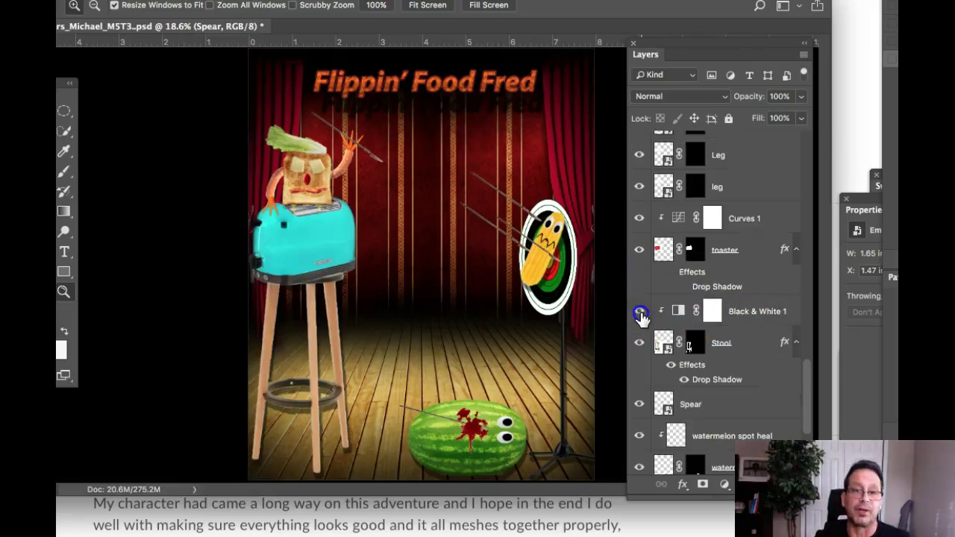
click(639, 312)
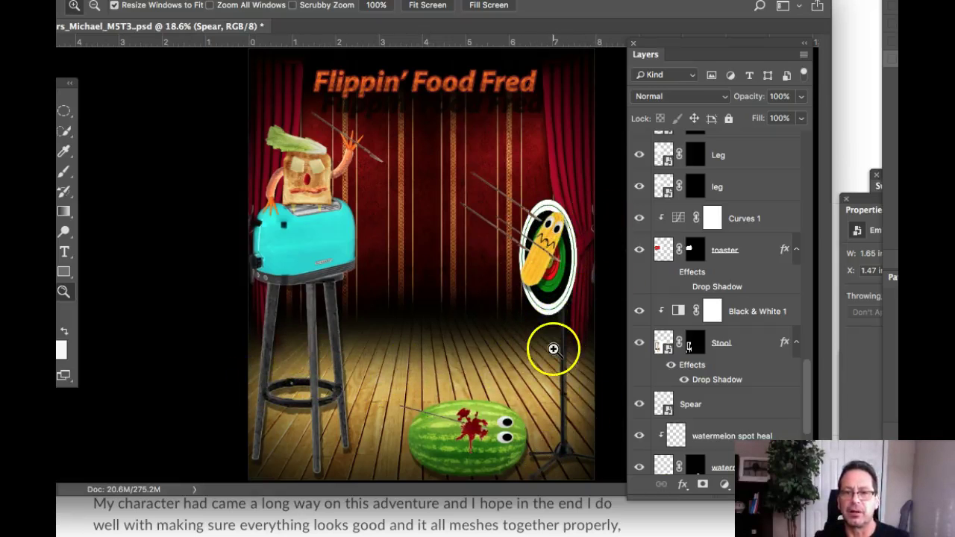
scroll(720, 379, down, 5)
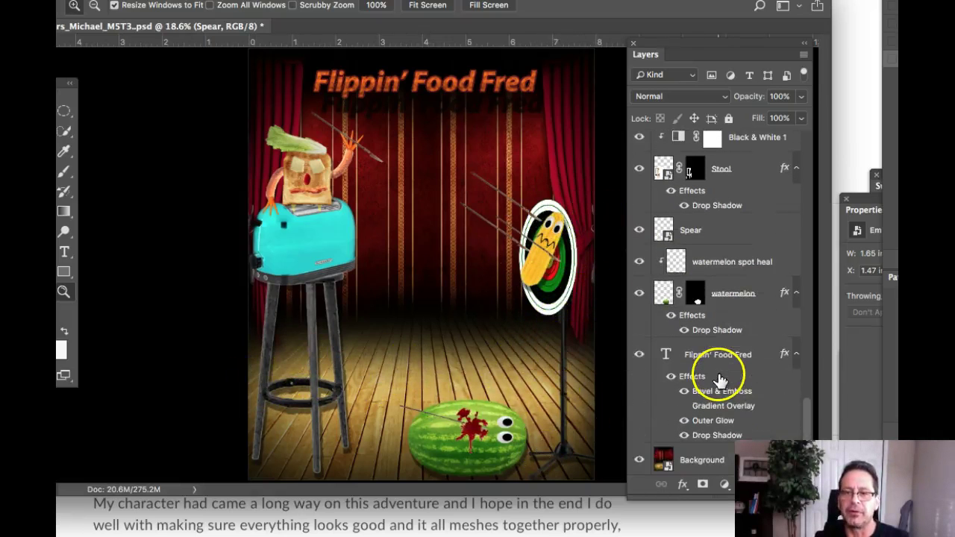
scroll(743, 412, up, 10)
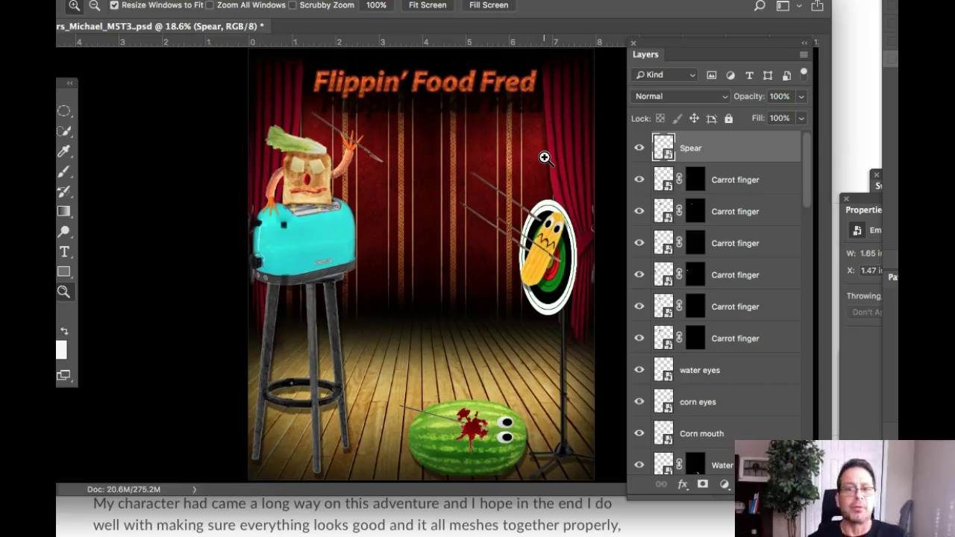
scroll(738, 392, down, 15)
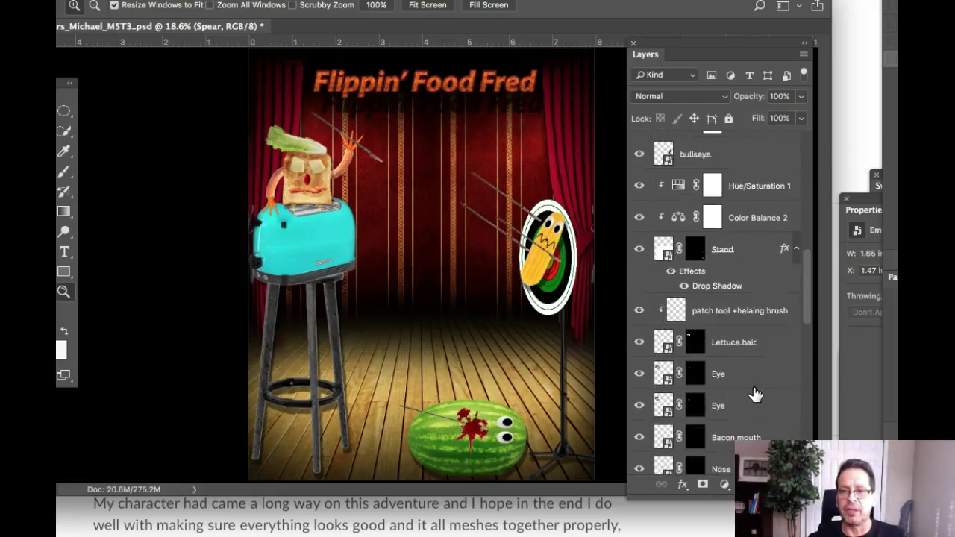
scroll(734, 403, down, 10)
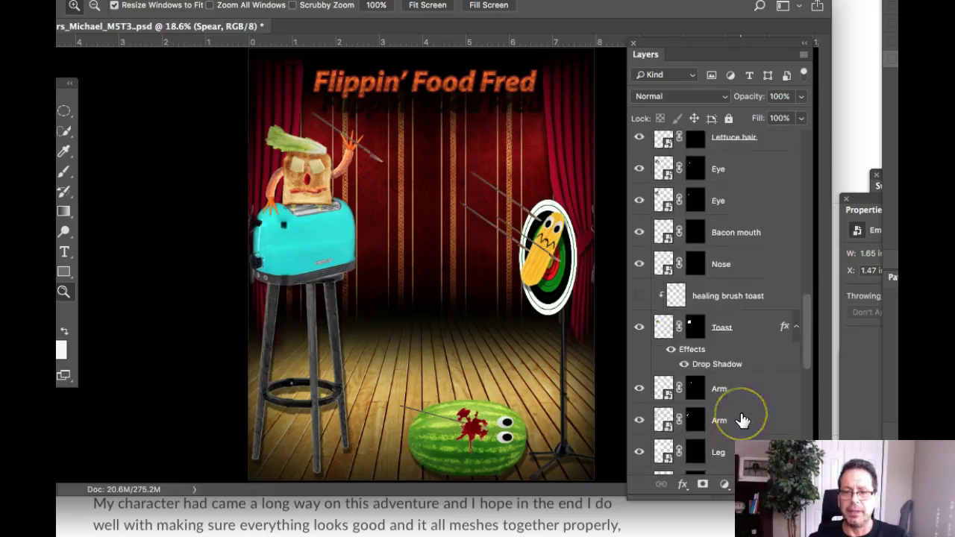
scroll(742, 421, down, 10)
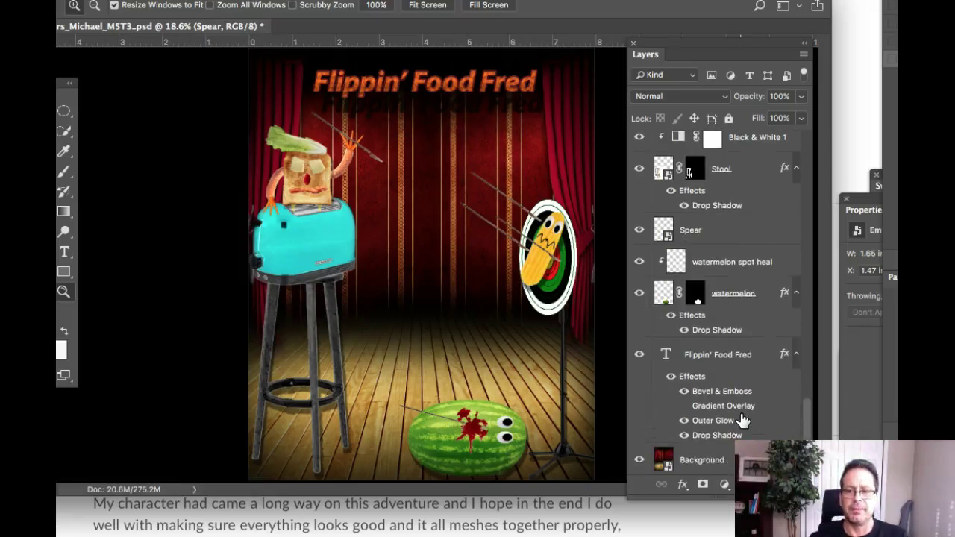
scroll(739, 422, up, 10)
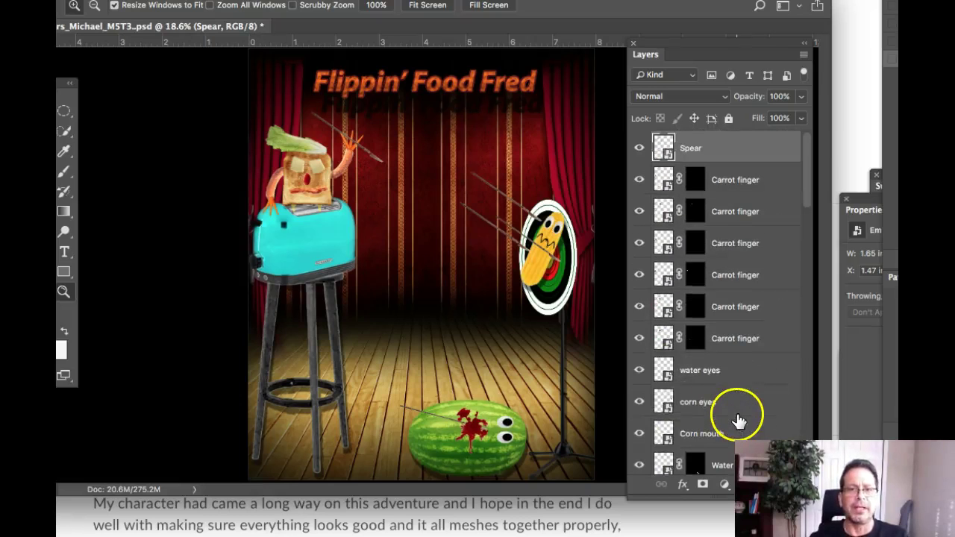